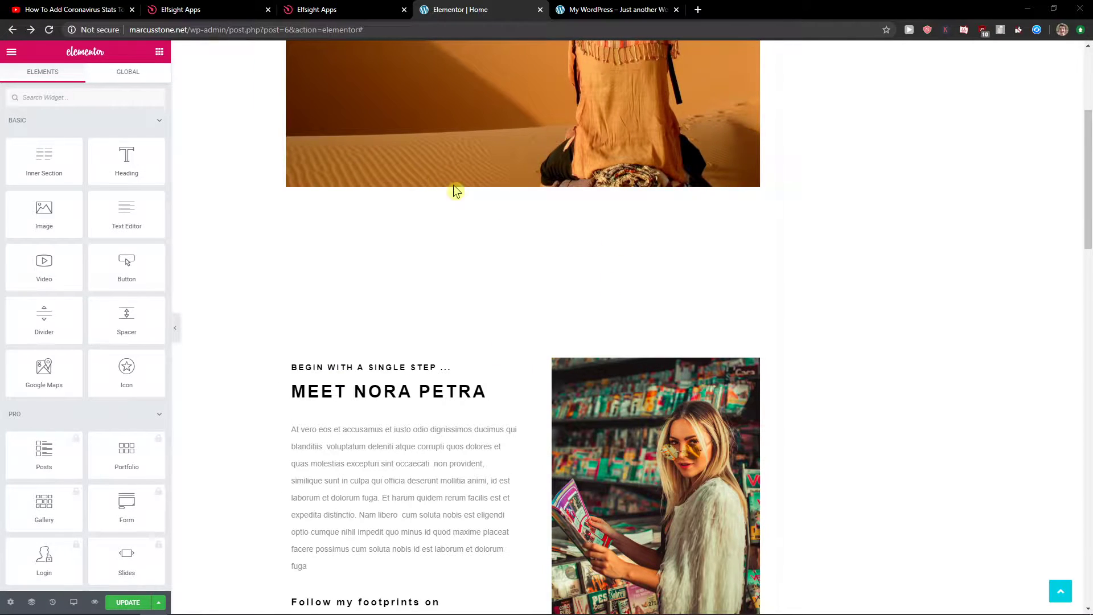
# Open the elfsight.com link from the YouTube video description and close the duplicate Elfsight tab.
pyautogui.click(115, 10)
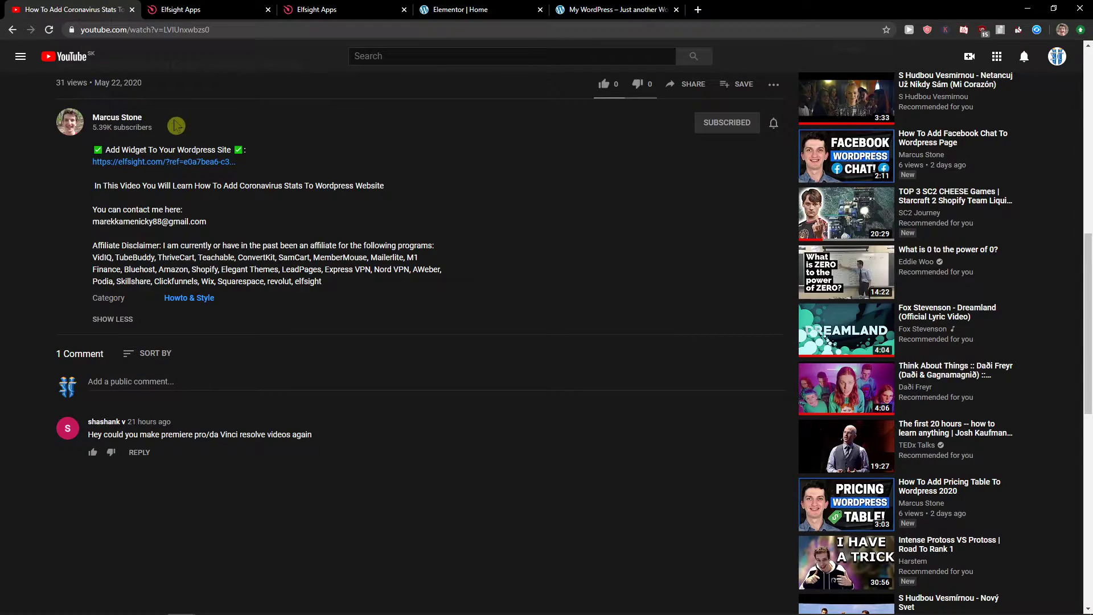
pyautogui.click(158, 161)
pyautogui.click(215, 9)
pyautogui.click(404, 10)
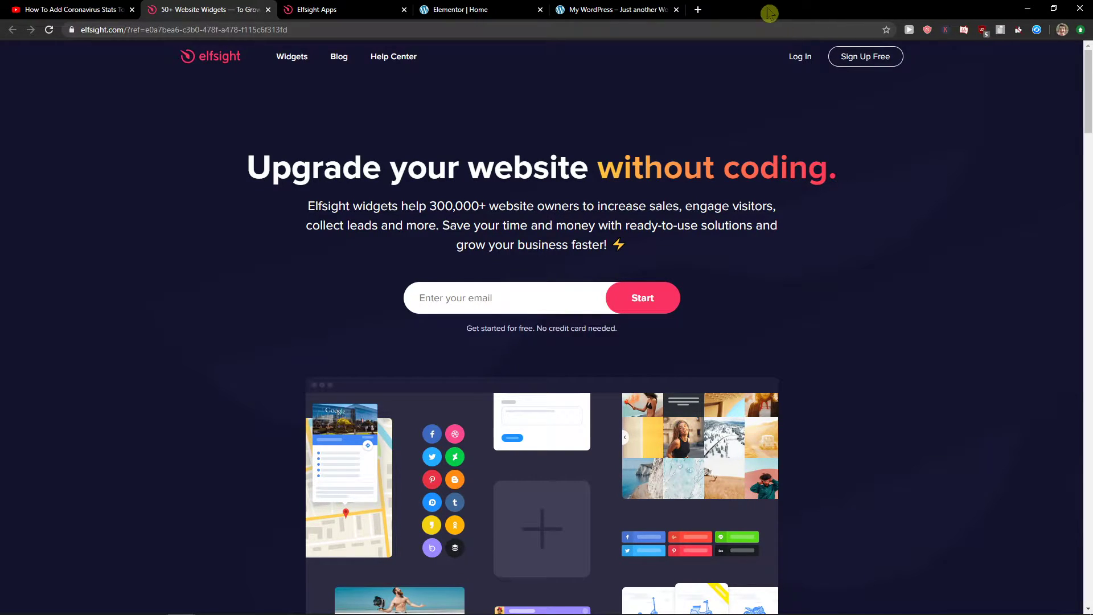
# Open Elfsight's Sign Up Free form, then navigate back from it.
pyautogui.click(859, 59)
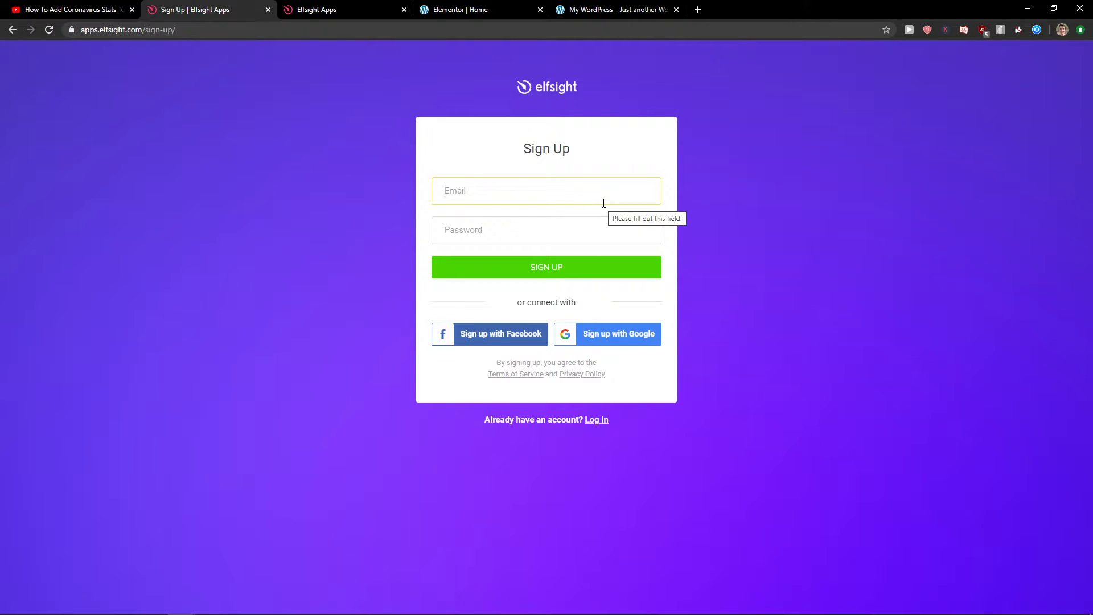
pyautogui.click(14, 32)
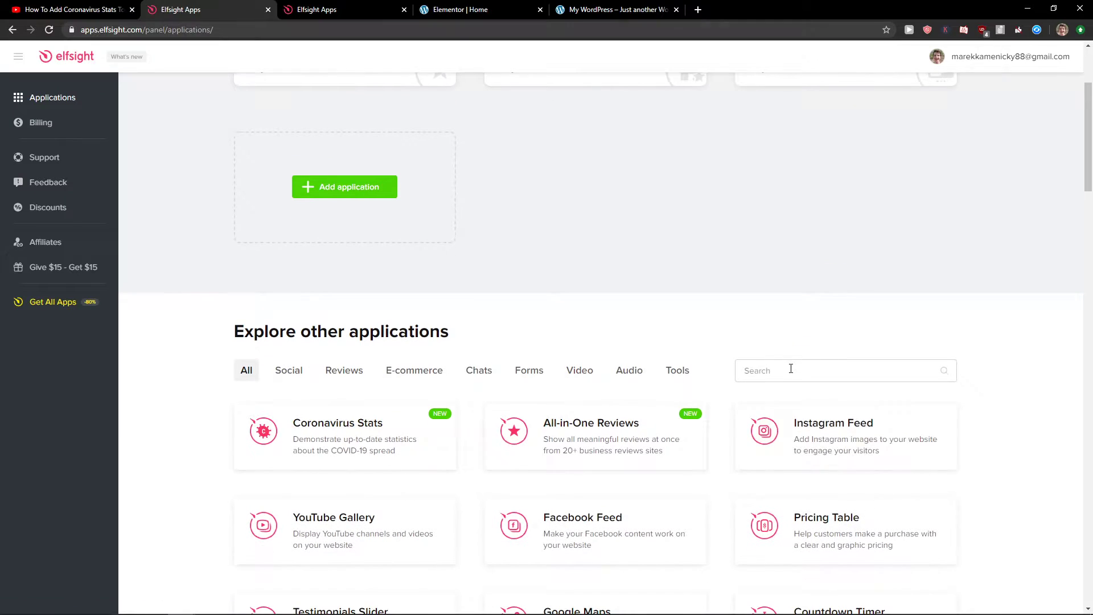
pyautogui.scroll(-1, 776, 278)
# Search the application catalogue for 'pdf', clearing the earlier search text.
pyautogui.click(776, 258)
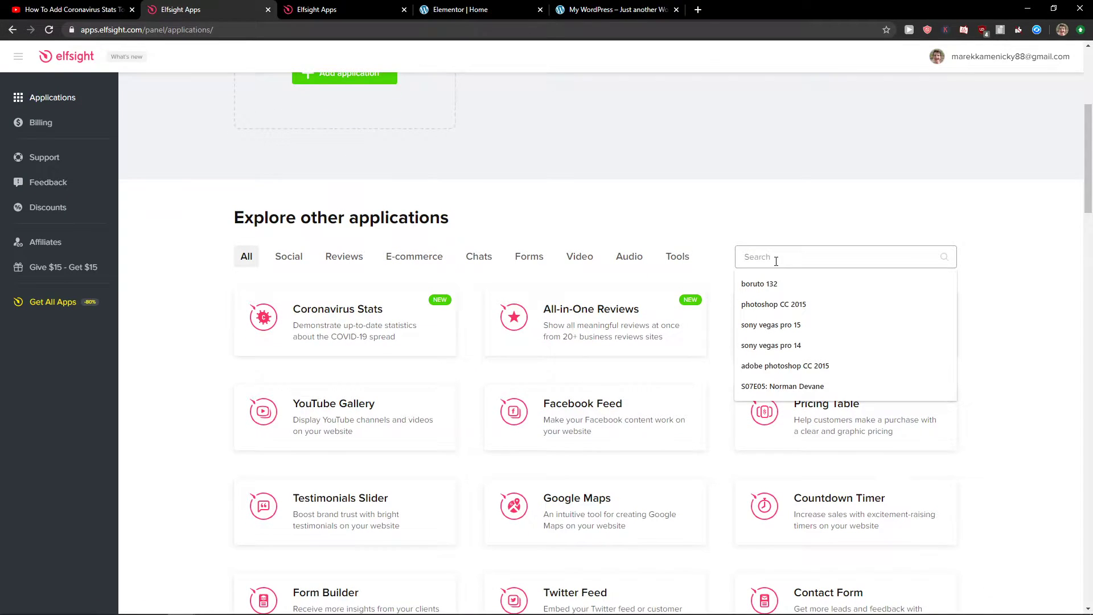
pyautogui.write('file')
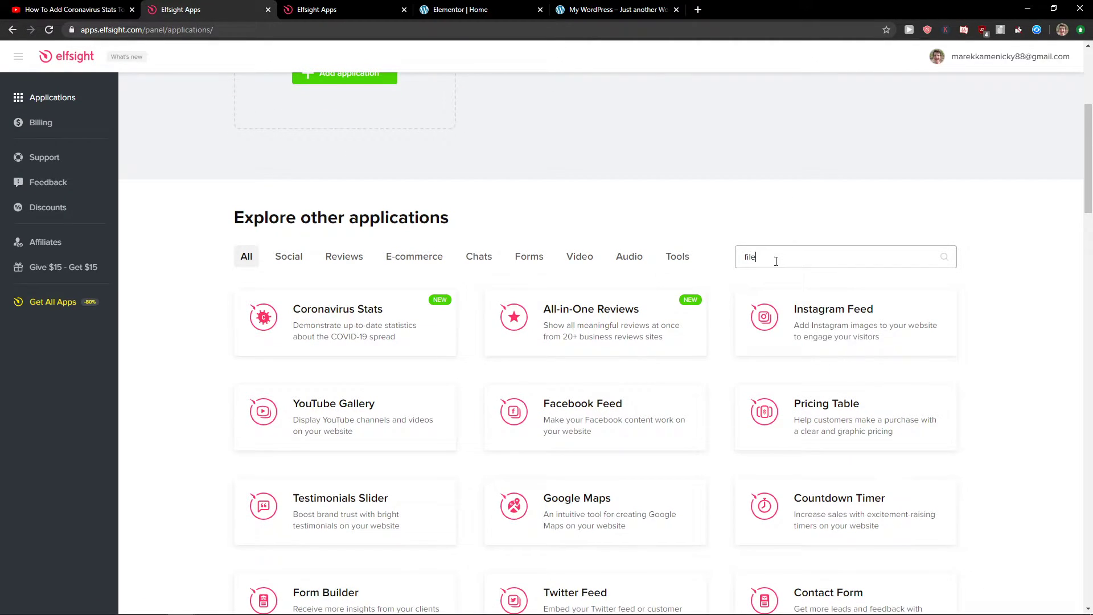
pyautogui.press('BackSpace')
pyautogui.press('BackSpace')
pyautogui.press('BackSpace')
pyautogui.write('p')
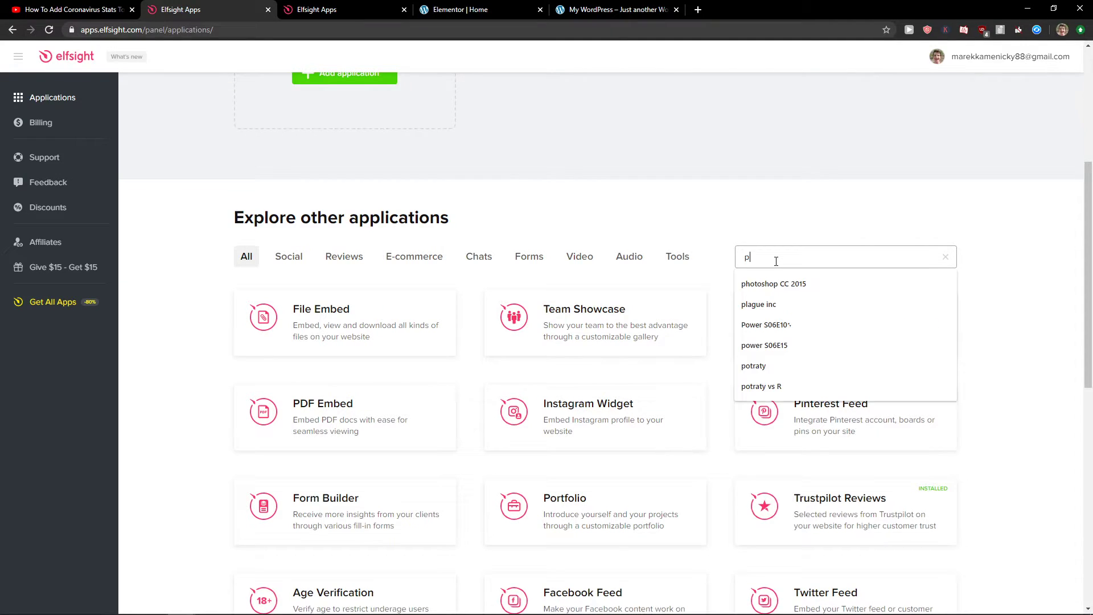
pyautogui.write('df')
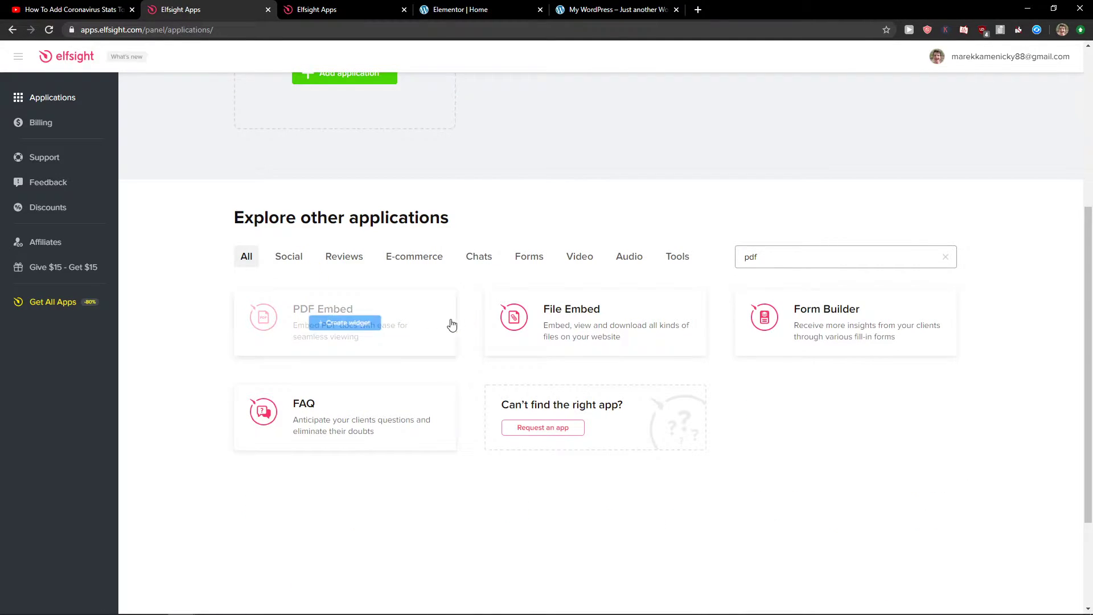
pyautogui.moveTo(344, 323)
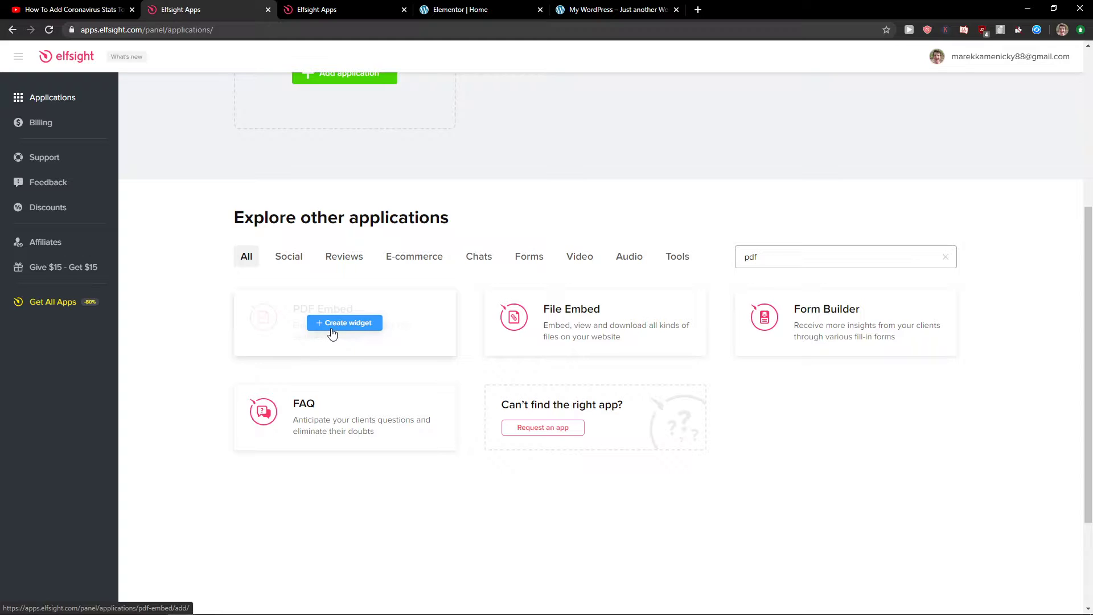
# Create a PDF Embed widget, preview the Restaurant Menu, Product Manuals and downloads templates, then choose Embed PDF File.
pyautogui.click(377, 329)
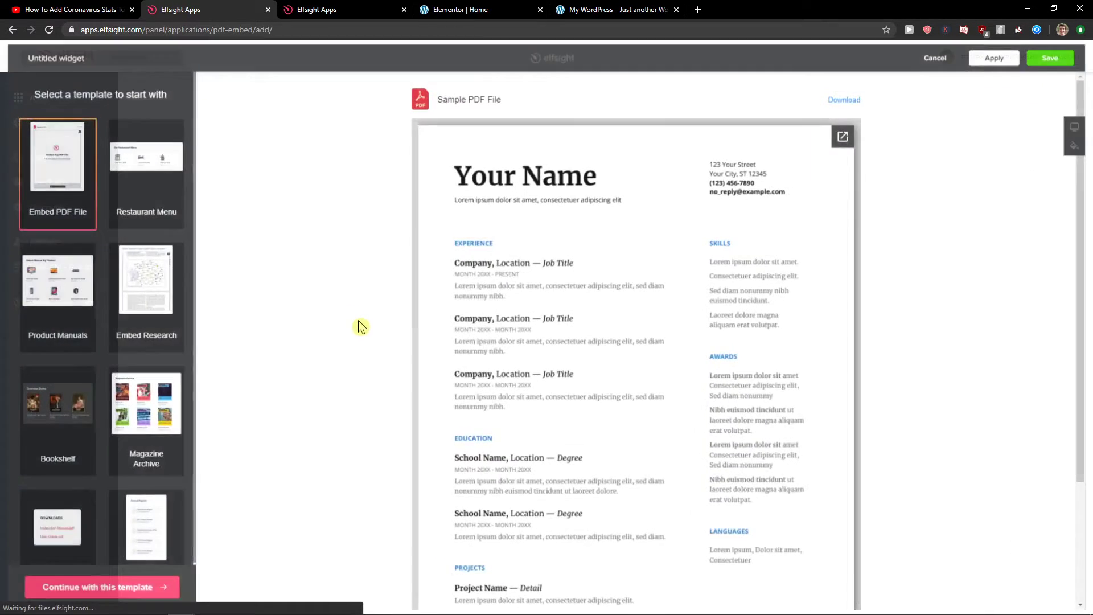
pyautogui.click(147, 223)
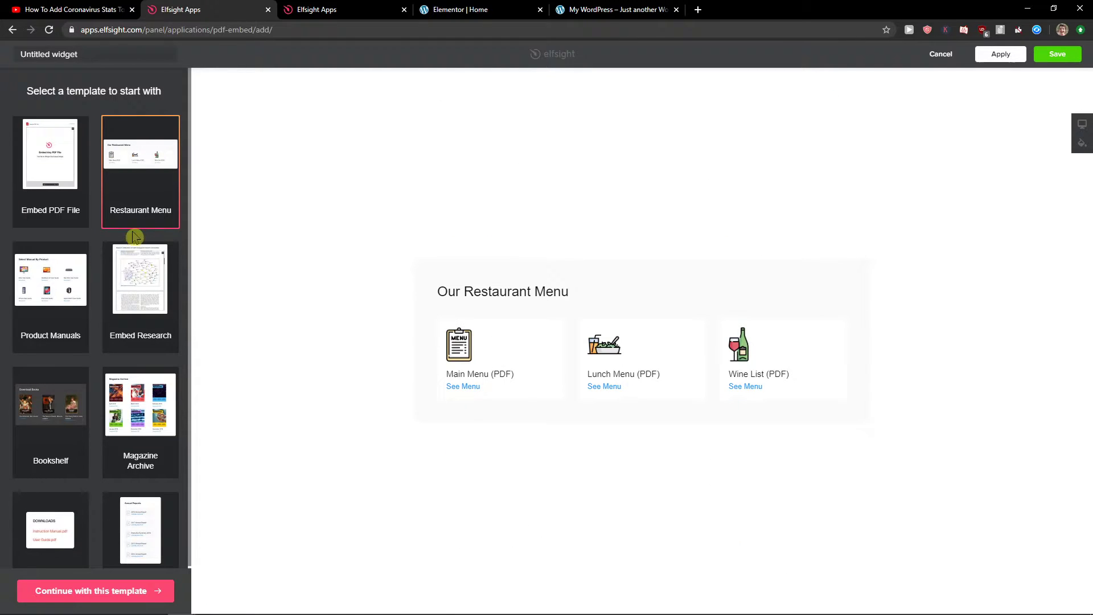
pyautogui.click(62, 298)
pyautogui.click(44, 181)
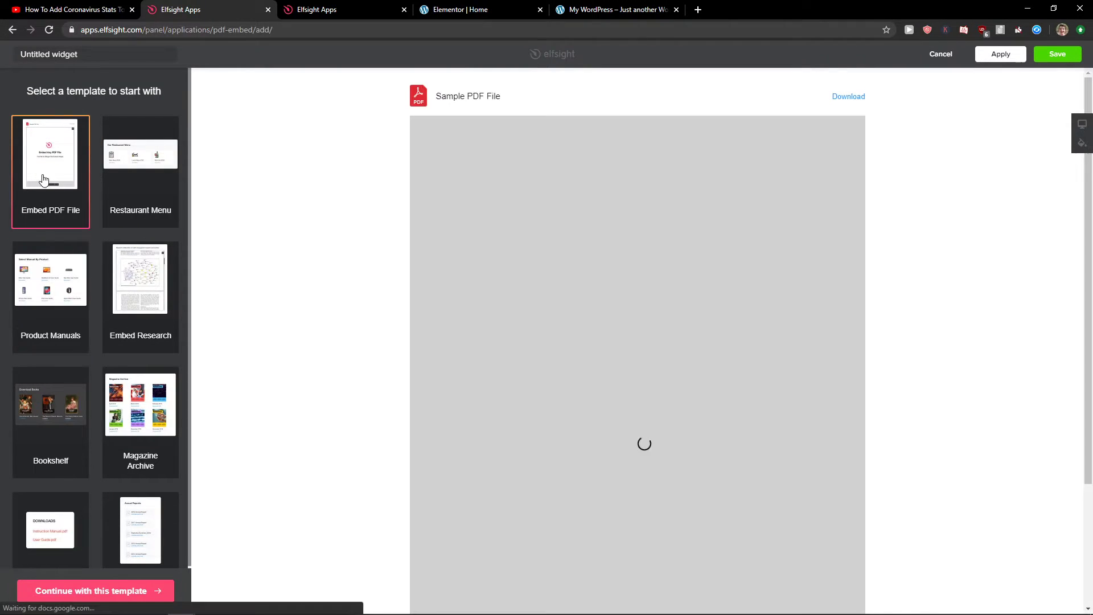
pyautogui.scroll(-2, 616, 268)
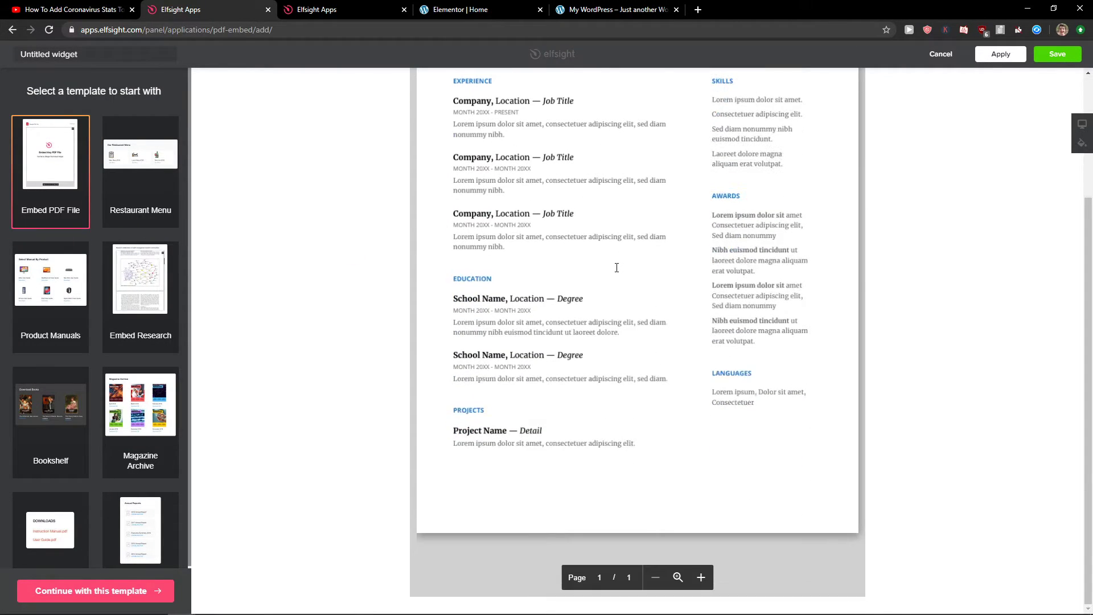
pyautogui.click(89, 539)
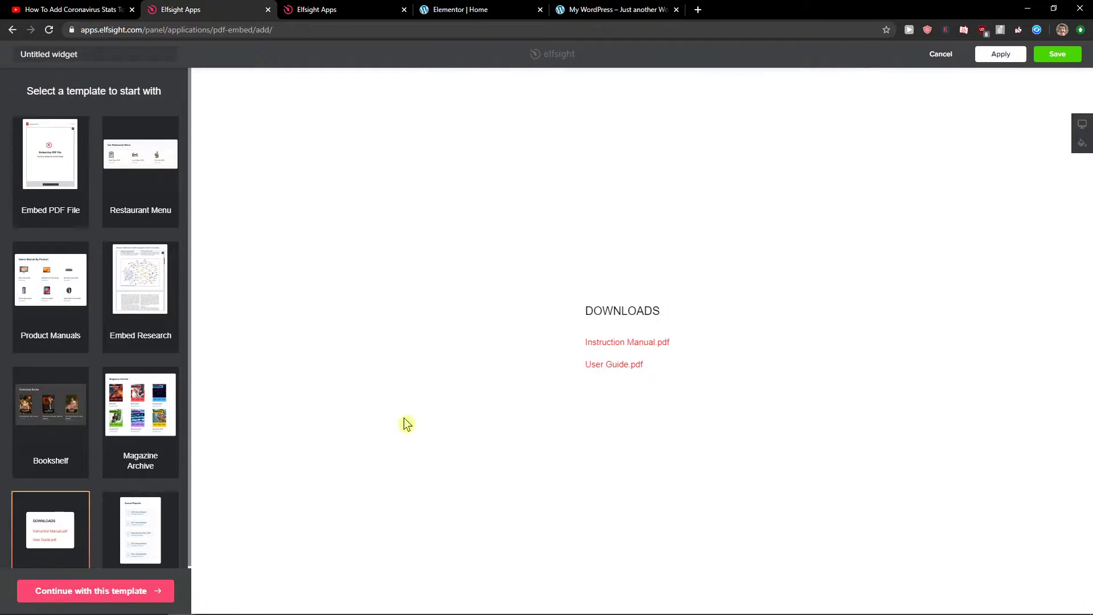
pyautogui.click(25, 160)
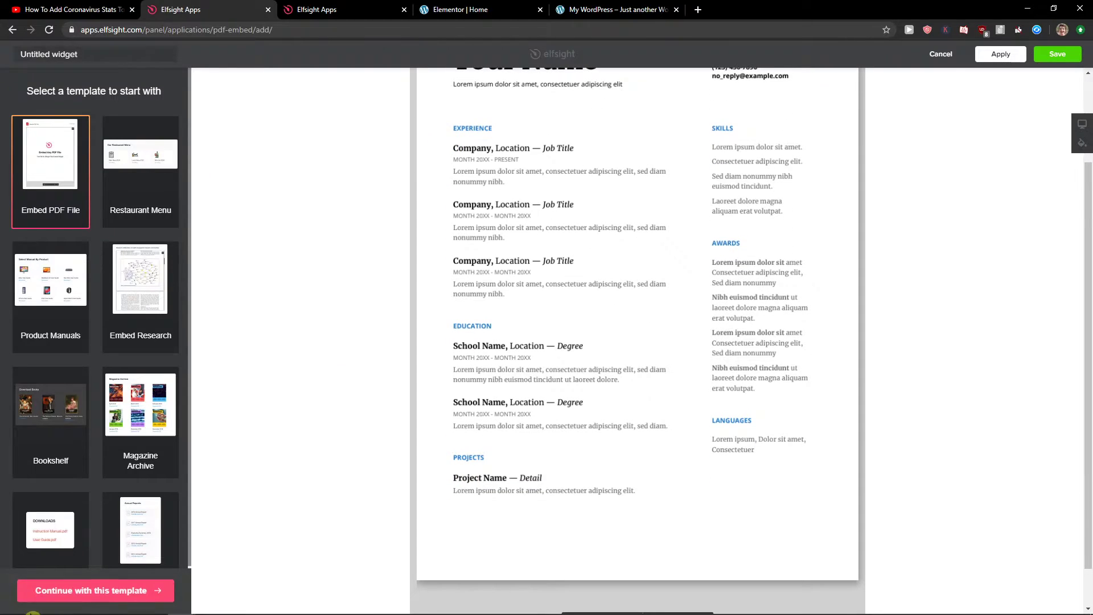
# Open the Sample PDF File settings and abandon adding a preview image.
pyautogui.click(77, 590)
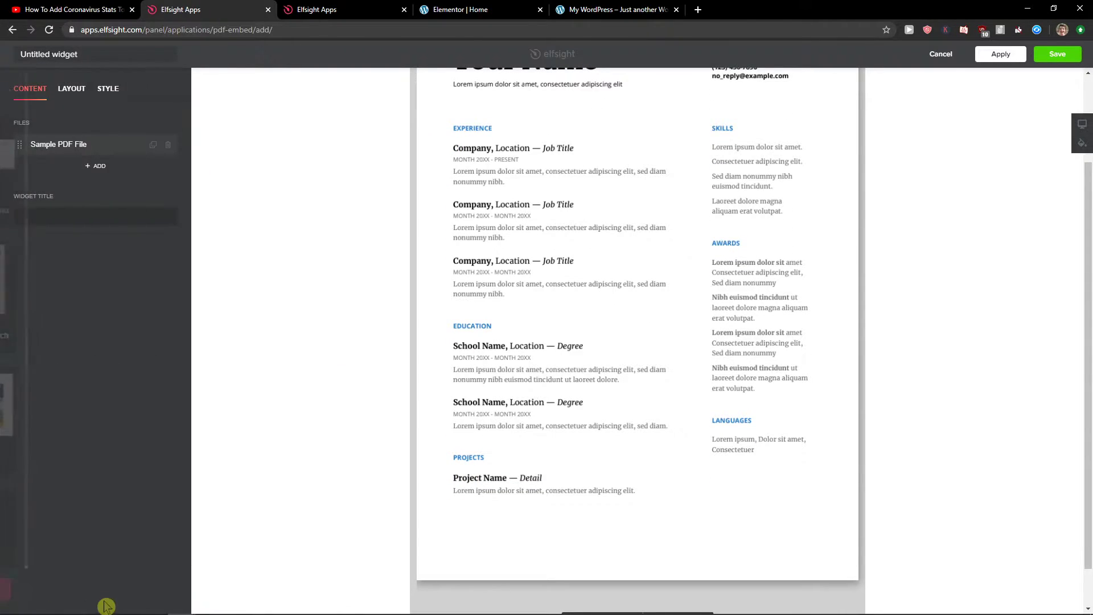
pyautogui.click(97, 151)
pyautogui.click(36, 244)
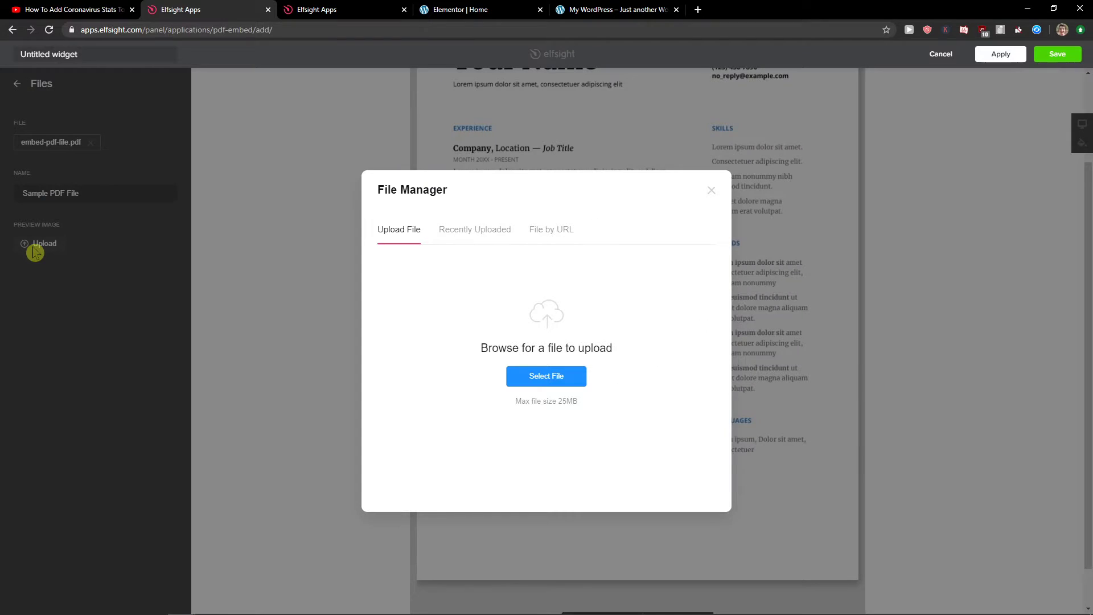
pyautogui.click(537, 377)
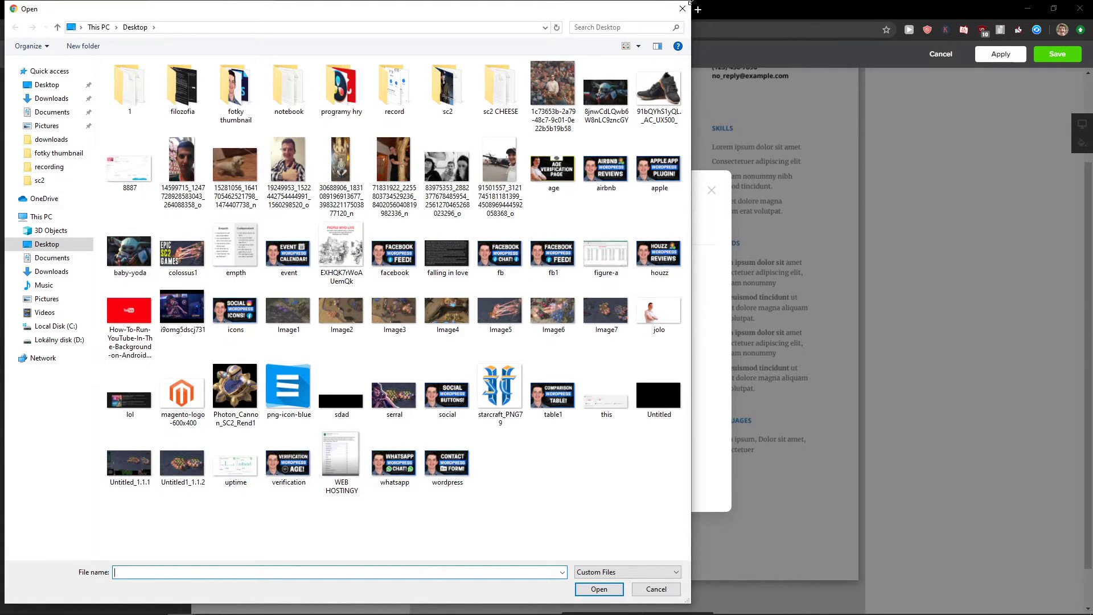
pyautogui.click(683, 8)
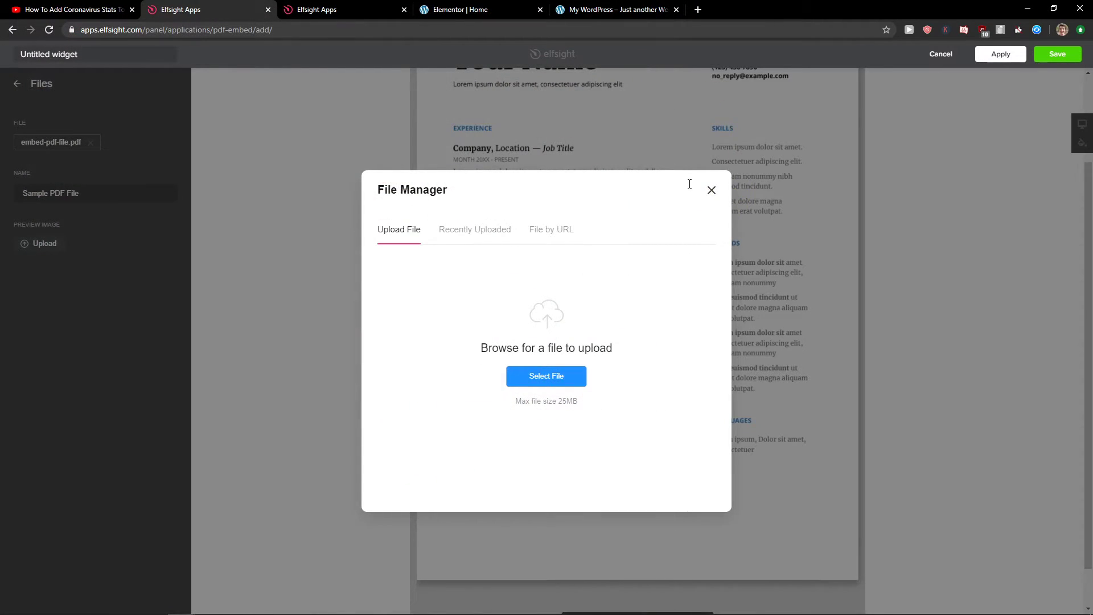
pyautogui.click(711, 190)
# Review the widget's Layout options and save the PDF Embed widget.
pyautogui.click(16, 84)
pyautogui.click(82, 90)
pyautogui.scroll(2, 354, 194)
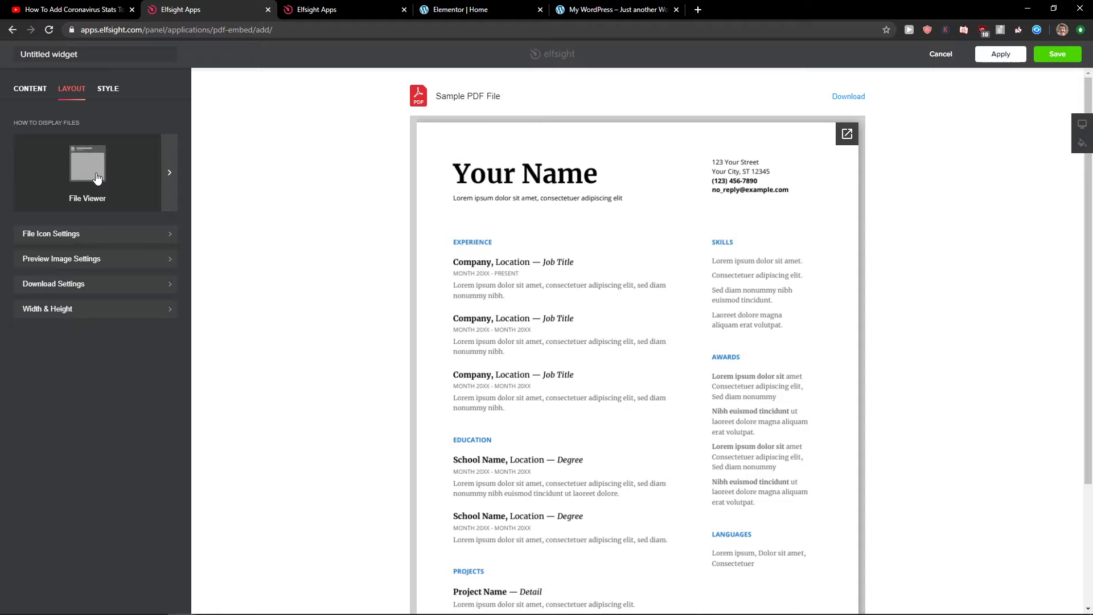
pyautogui.click(1057, 54)
# On the PDF Embed dashboard tab, select the free Lite plan.
pyautogui.click(305, 9)
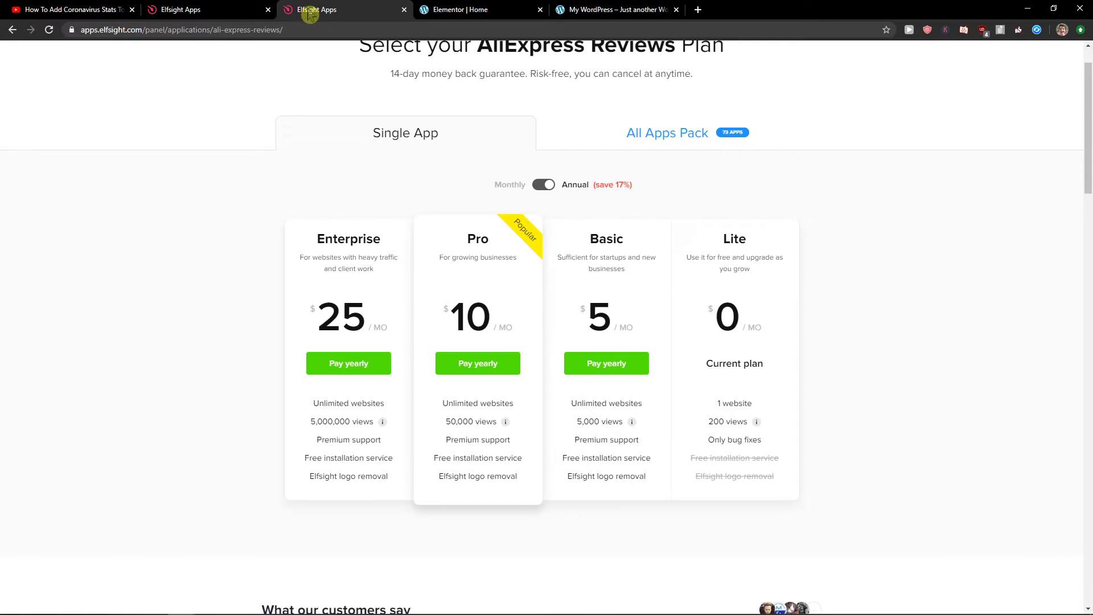
pyautogui.click(251, 9)
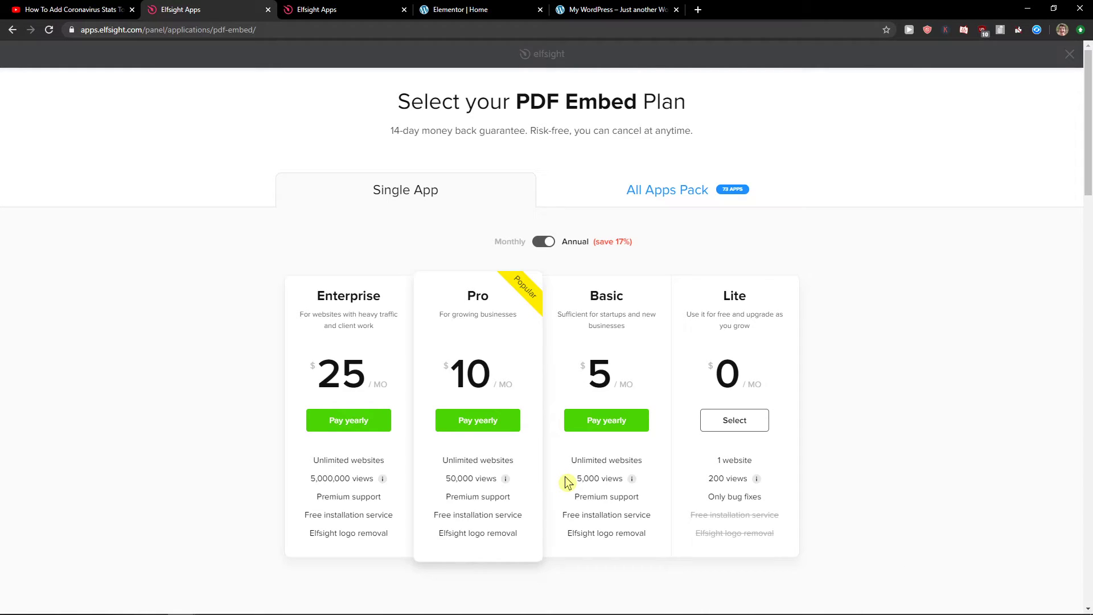
pyautogui.click(726, 421)
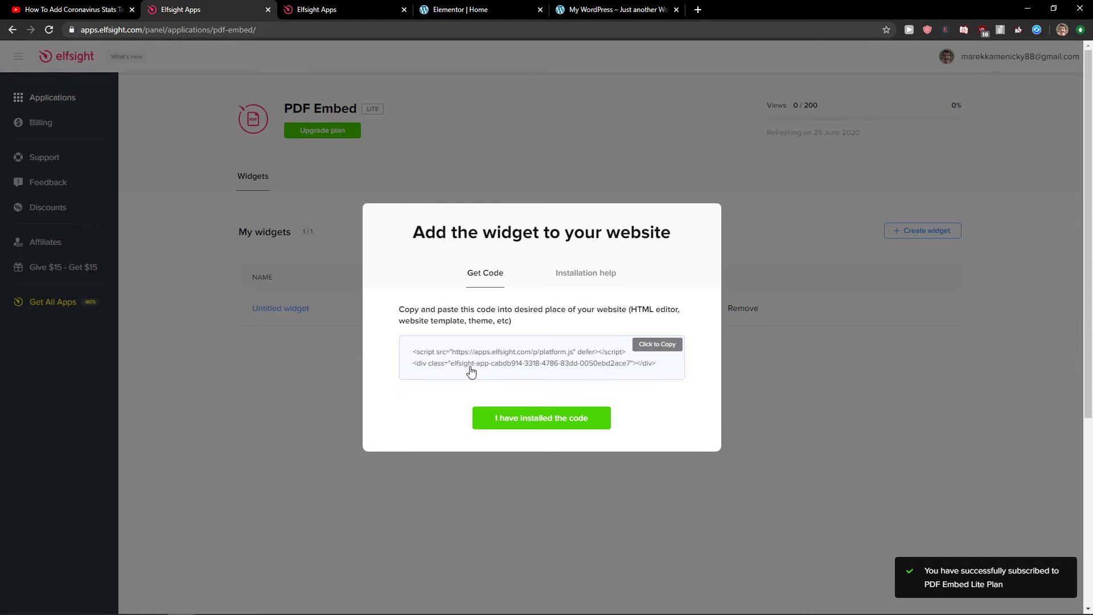
# Copy the widget's installation code and return to the Elementor editor tab.
pyautogui.click(471, 363)
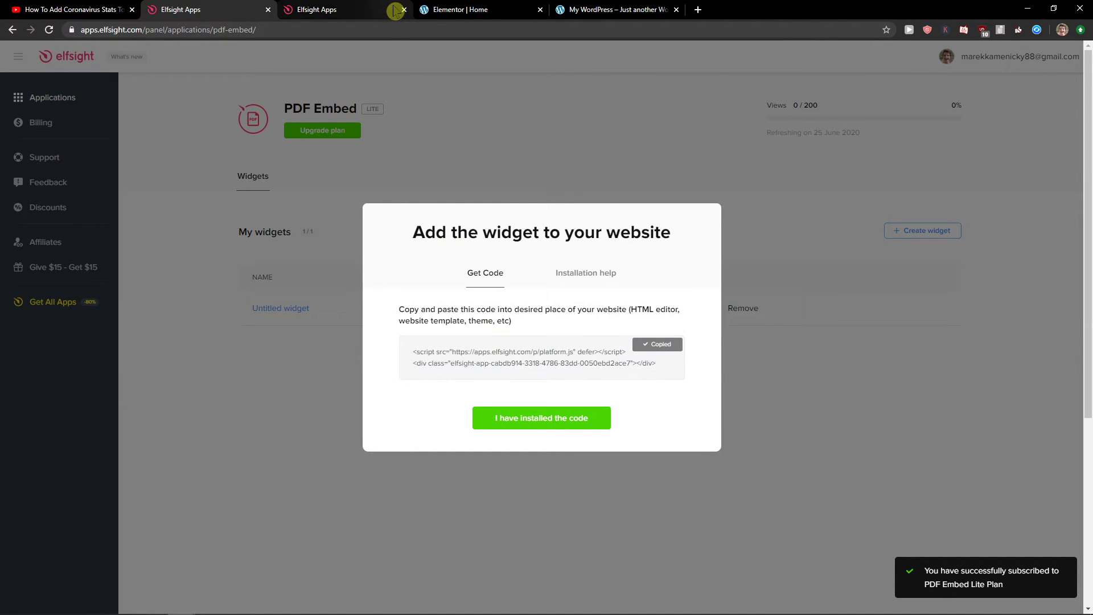
pyautogui.click(342, 9)
pyautogui.click(447, 10)
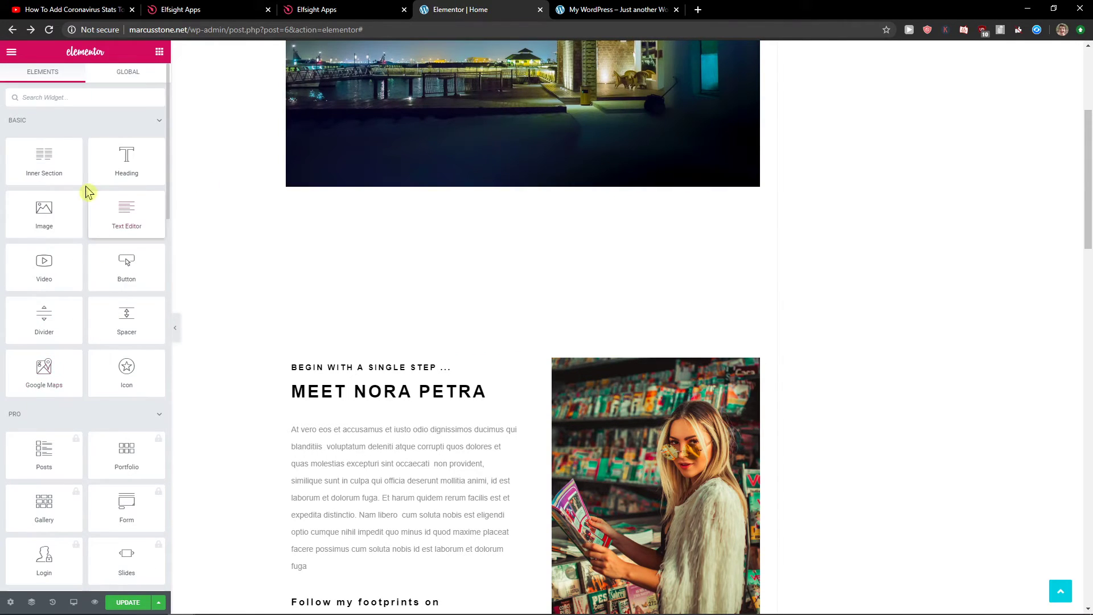
pyautogui.write('html')
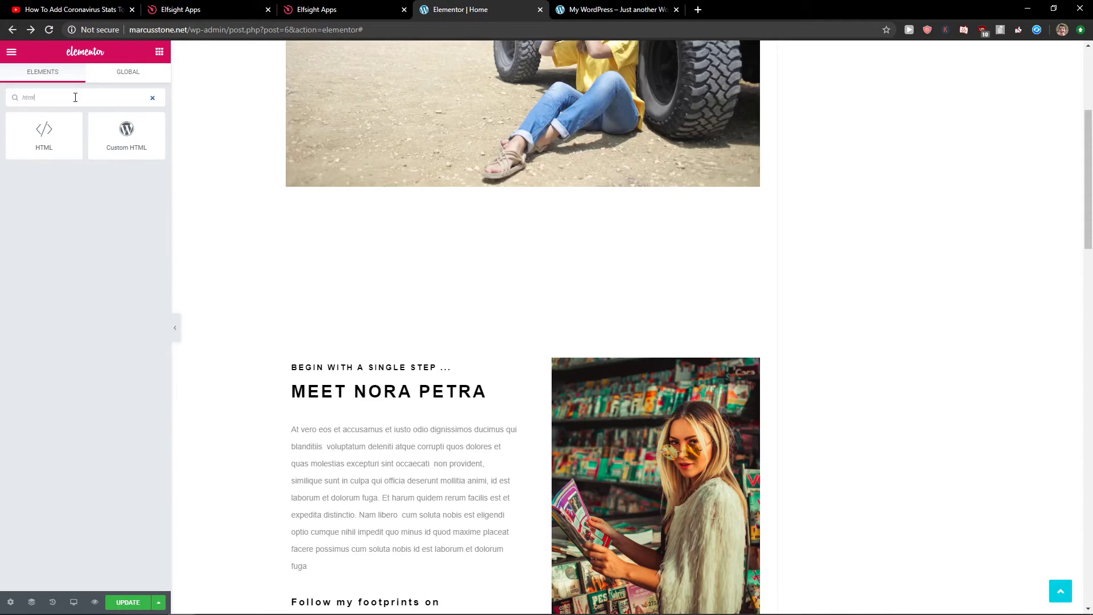
# Drop an HTML widget below the image slider, paste the Elfsight code, and update the page.
pyautogui.moveTo(26, 147)
pyautogui.mouseDown()
pyautogui.moveTo(503, 198)
pyautogui.moveTo(483, 192)
pyautogui.mouseUp()
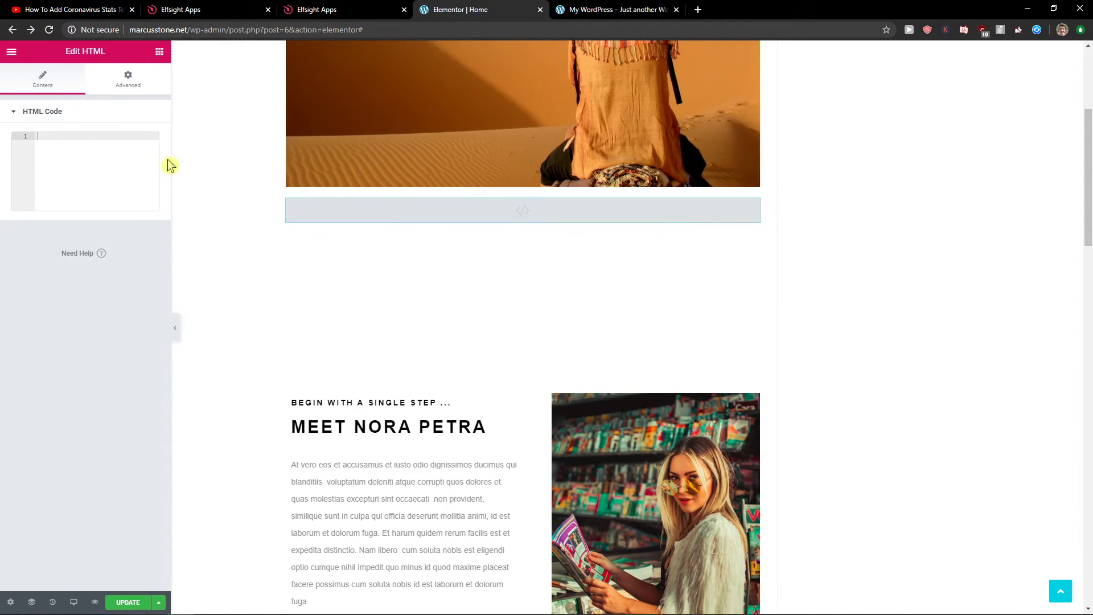
pyautogui.hotkey('ctrl', 'v')
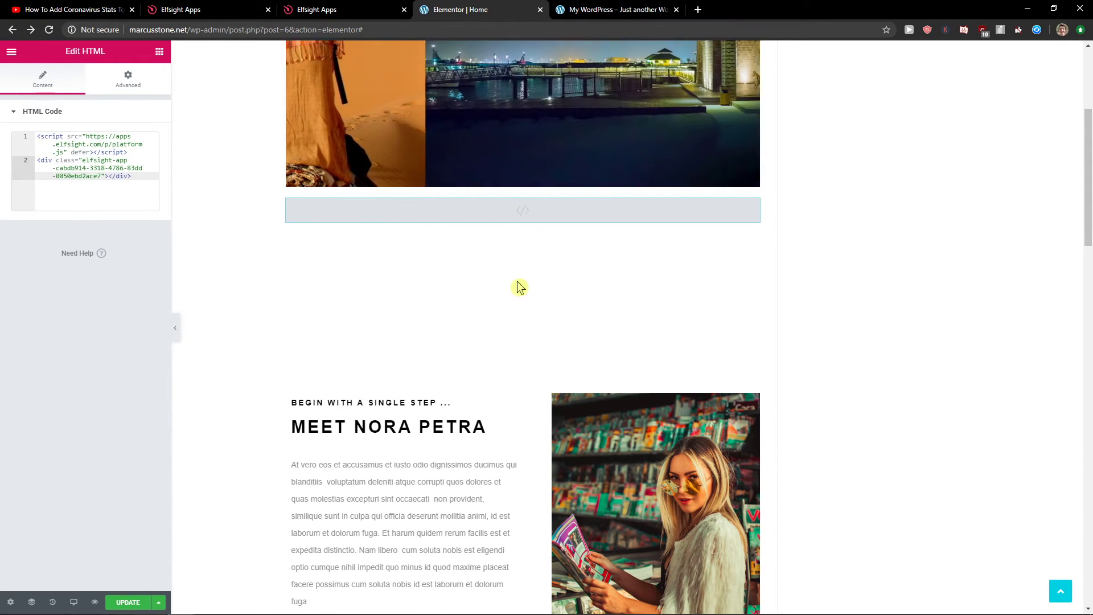
pyautogui.click(129, 601)
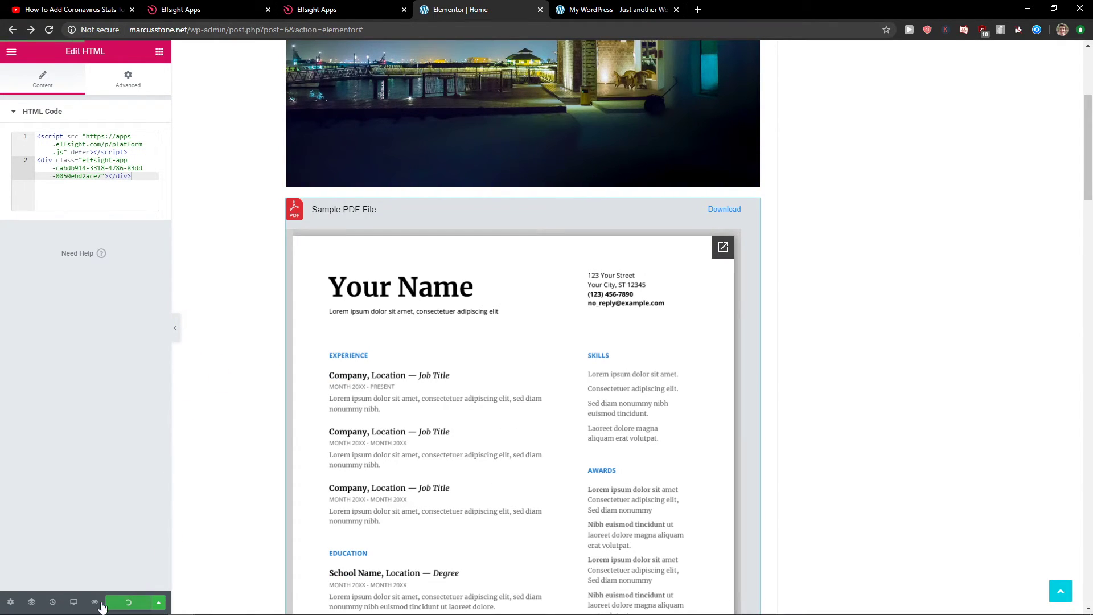
# Preview the updated home page to check the Sample PDF File viewer below the slider.
pyautogui.click(95, 602)
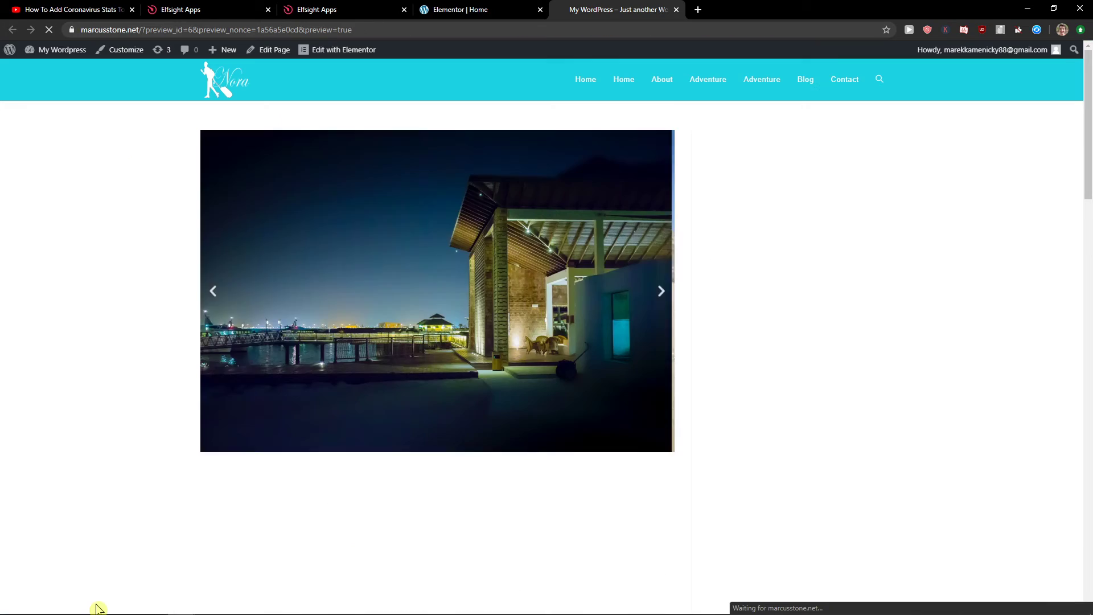
pyautogui.scroll(-3, 710, 283)
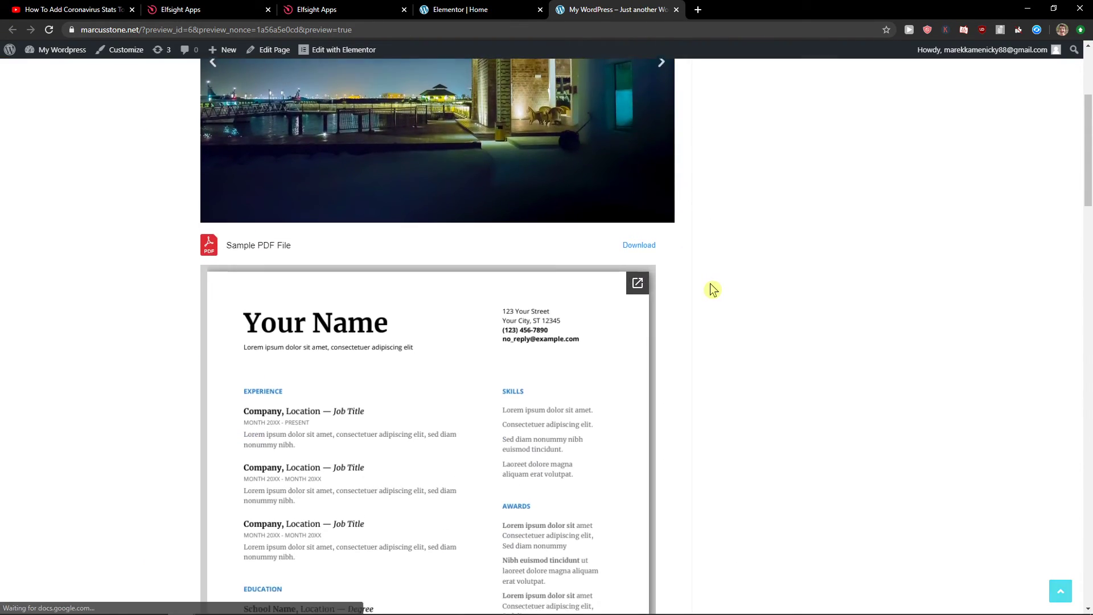
pyautogui.scroll(-3, 709, 283)
pyautogui.scroll(-4, 710, 285)
pyautogui.scroll(5, 717, 284)
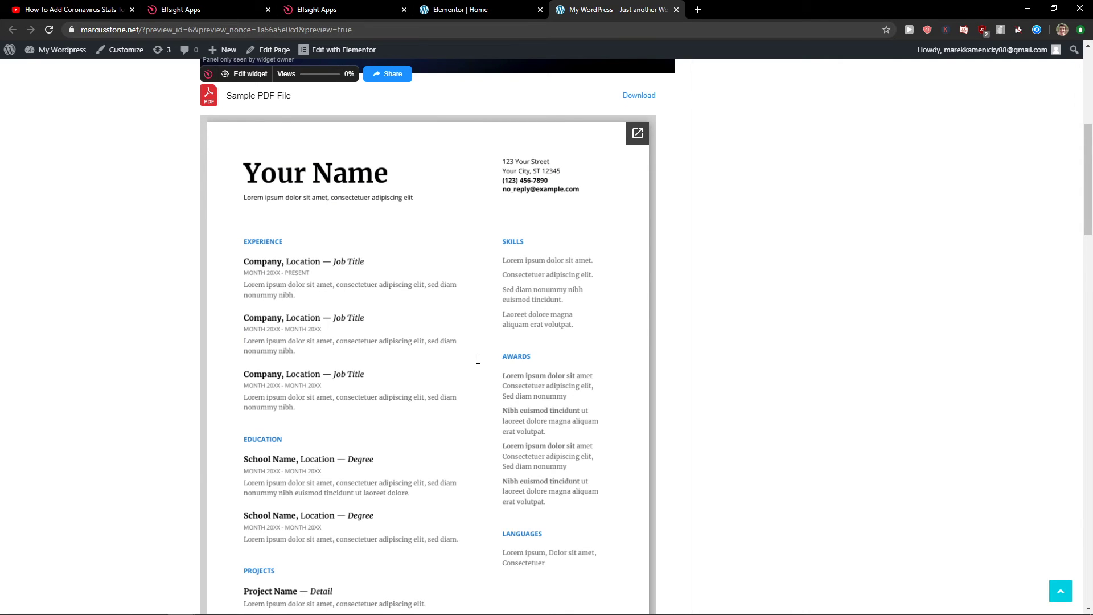
pyautogui.scroll(3, 466, 357)
pyautogui.scroll(2, 451, 359)
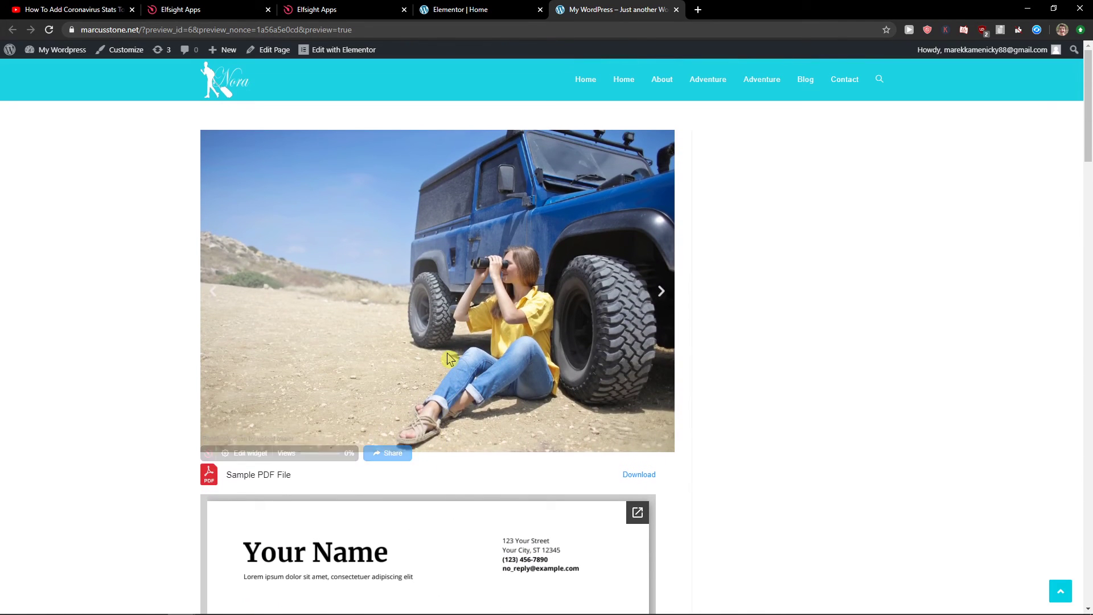